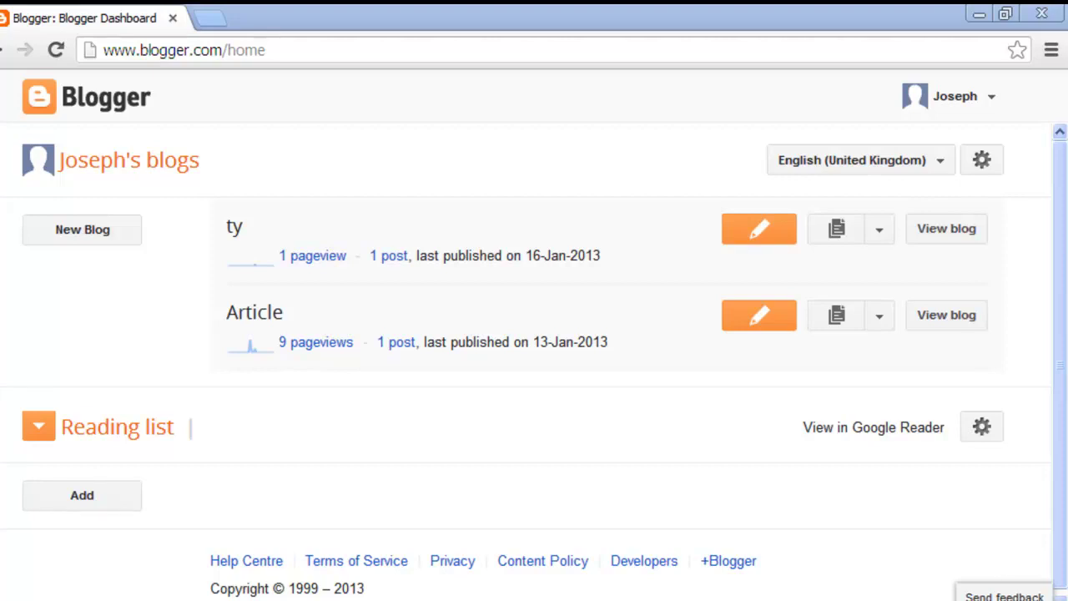
Go to the Article blog's Search preferences, showing the meta description 'A blog about Articles'
{"action": "left_click", "coordinate": [892, 315]}
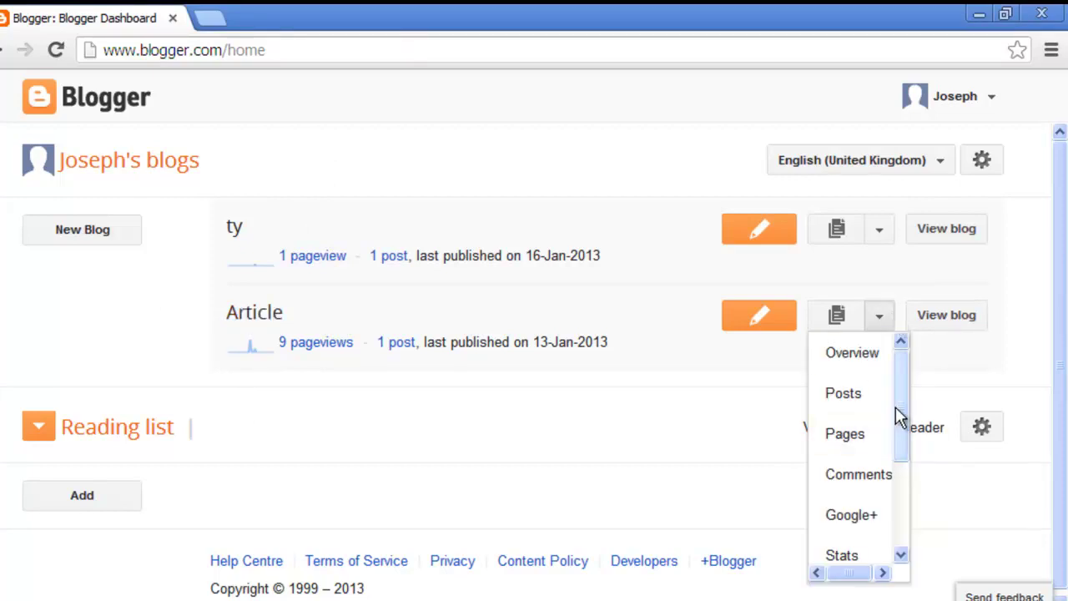
{"action": "left_click_drag", "start_coordinate": [895, 406], "coordinate": [893, 525]}
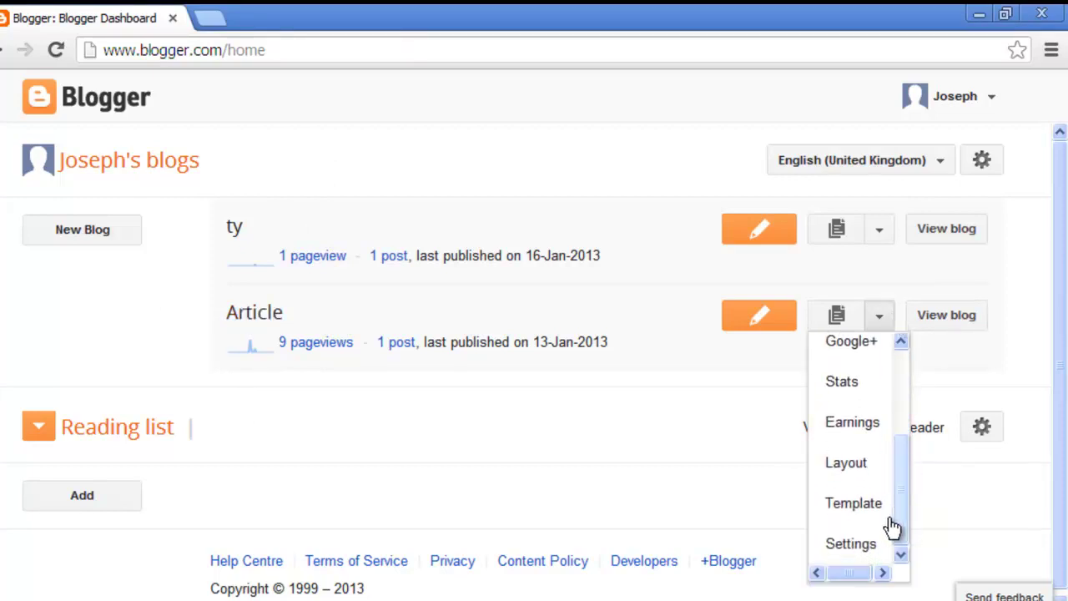
{"action": "left_click", "coordinate": [864, 542]}
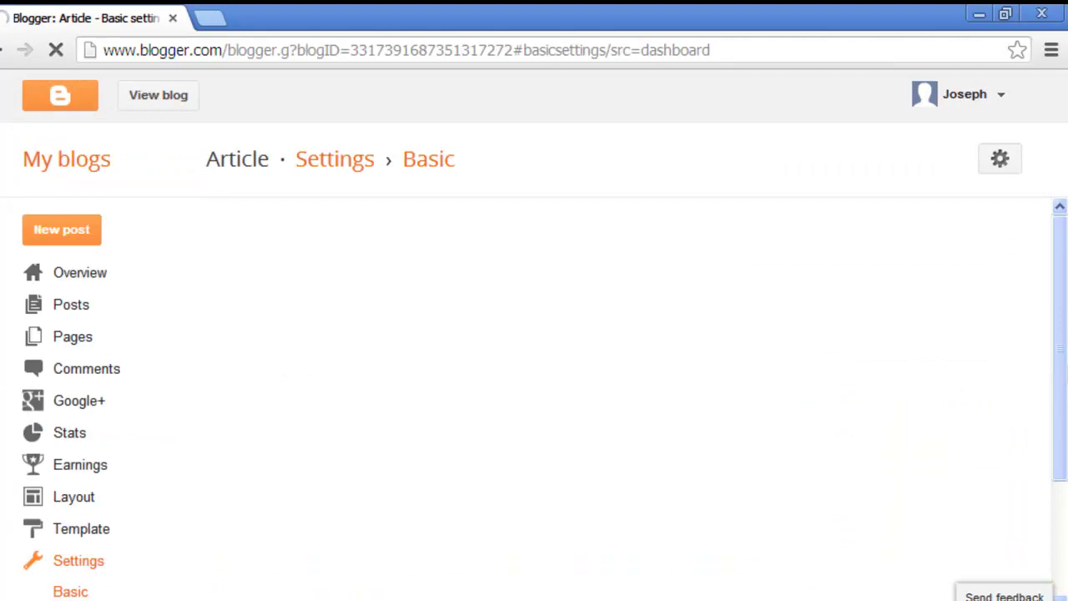
{"action": "left_click_drag", "start_coordinate": [1060, 393], "coordinate": [1060, 509]}
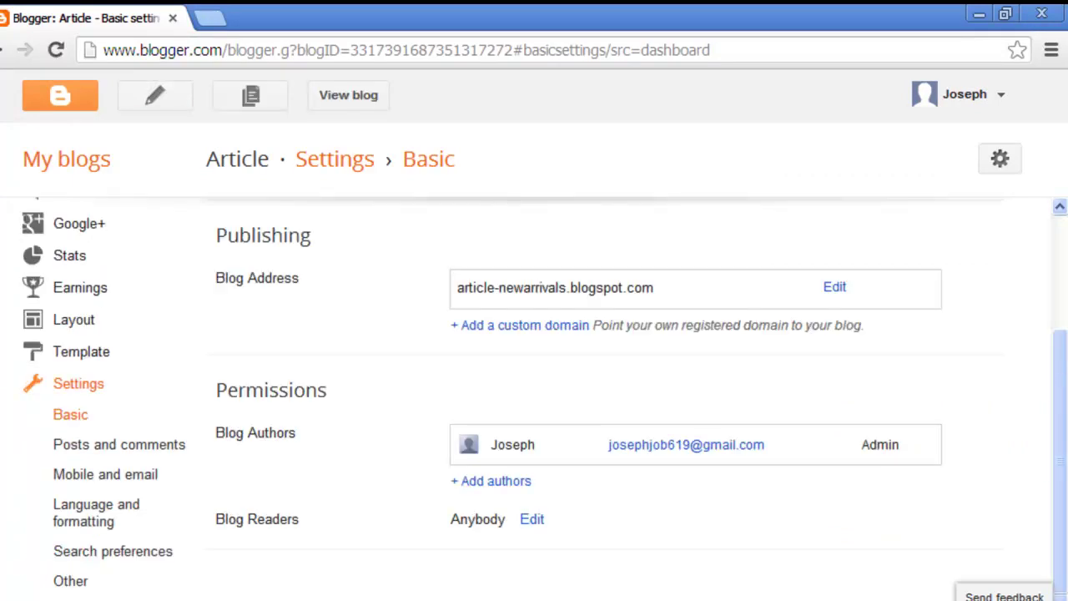
{"action": "left_click", "coordinate": [122, 554]}
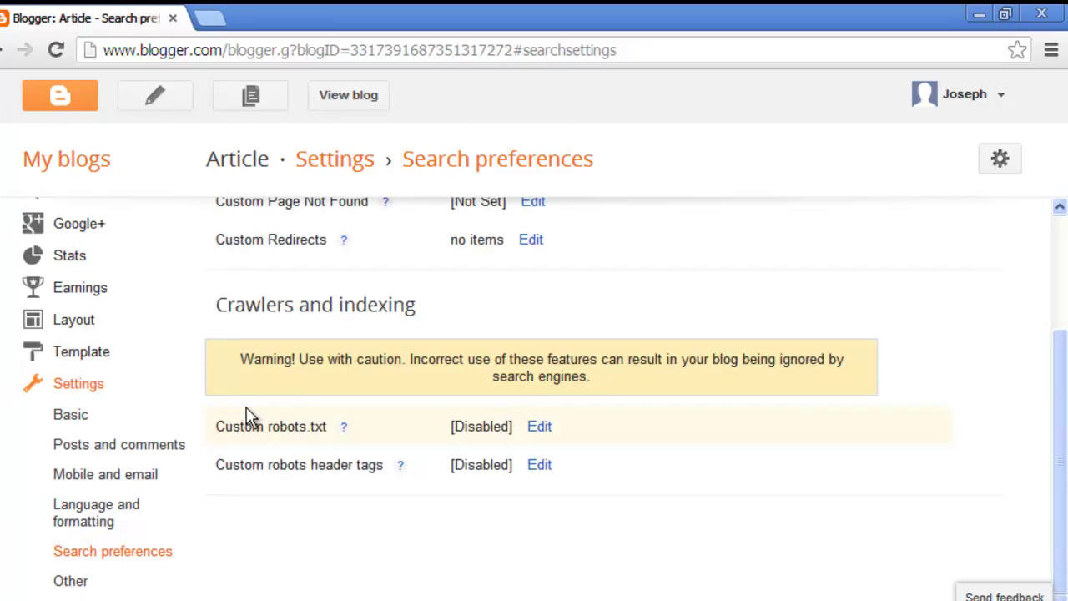
{"action": "left_click_drag", "start_coordinate": [1065, 473], "coordinate": [1065, 361]}
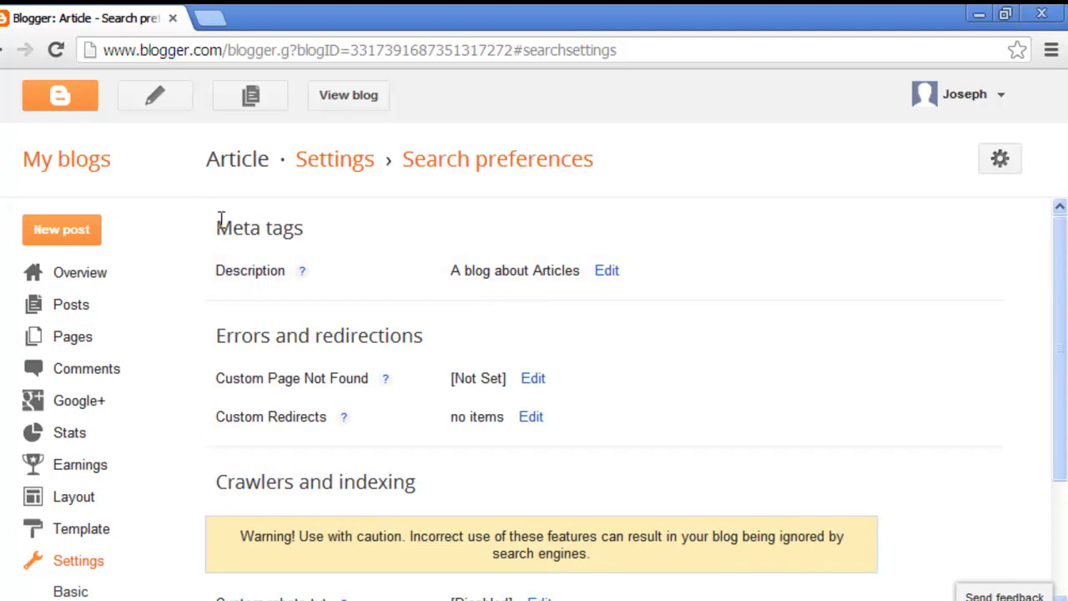
Replace the meta description 'A blog about Articles' with 'this blog about basic article' and save
{"action": "left_click", "coordinate": [606, 271]}
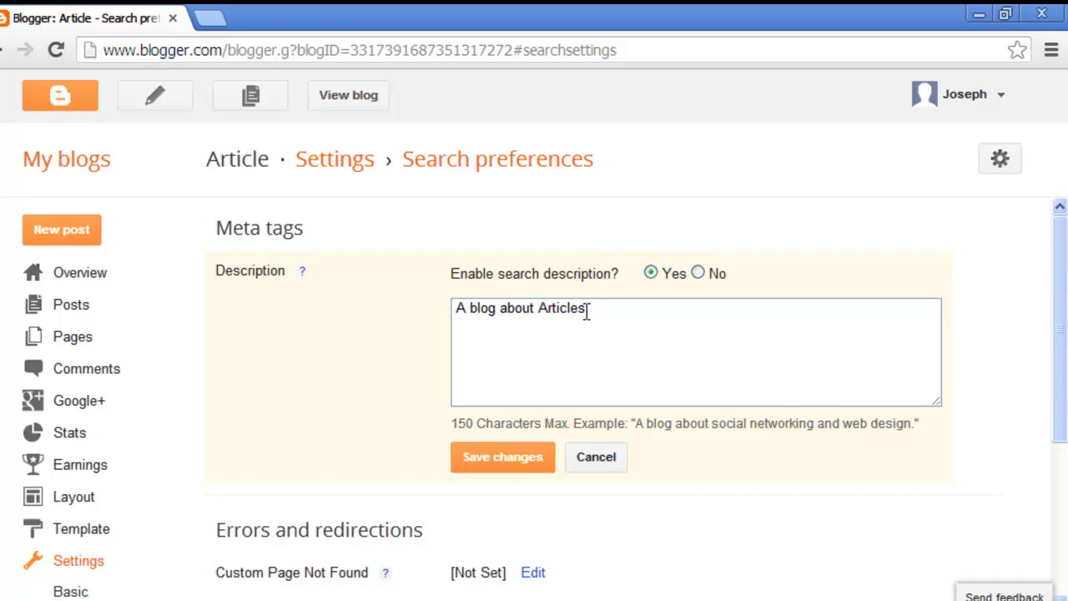
{"action": "left_click_drag", "start_coordinate": [586, 310], "coordinate": [421, 317]}
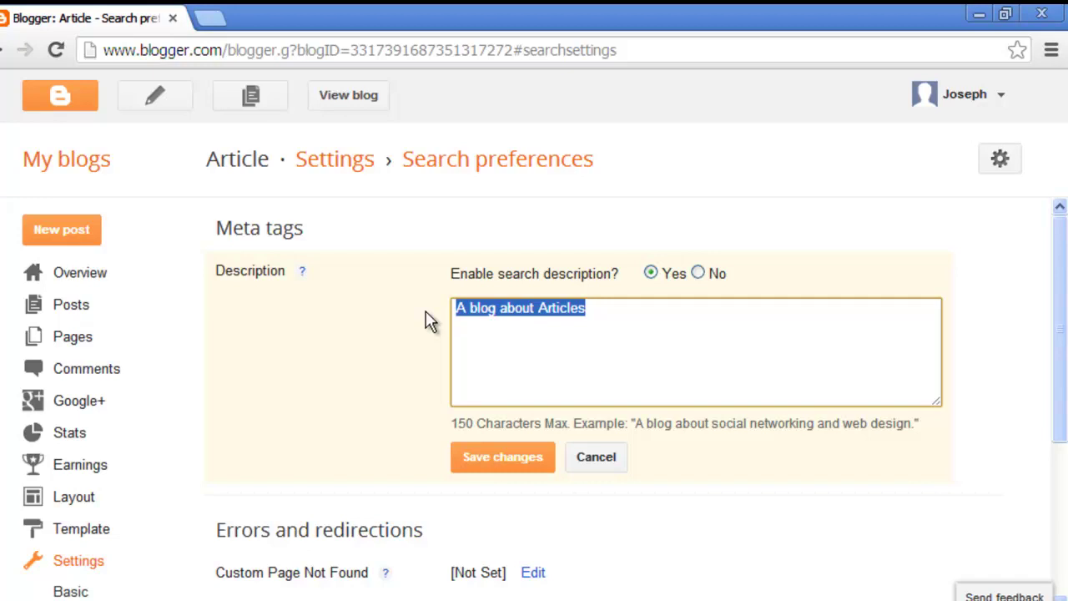
{"action": "type", "text": "t"}
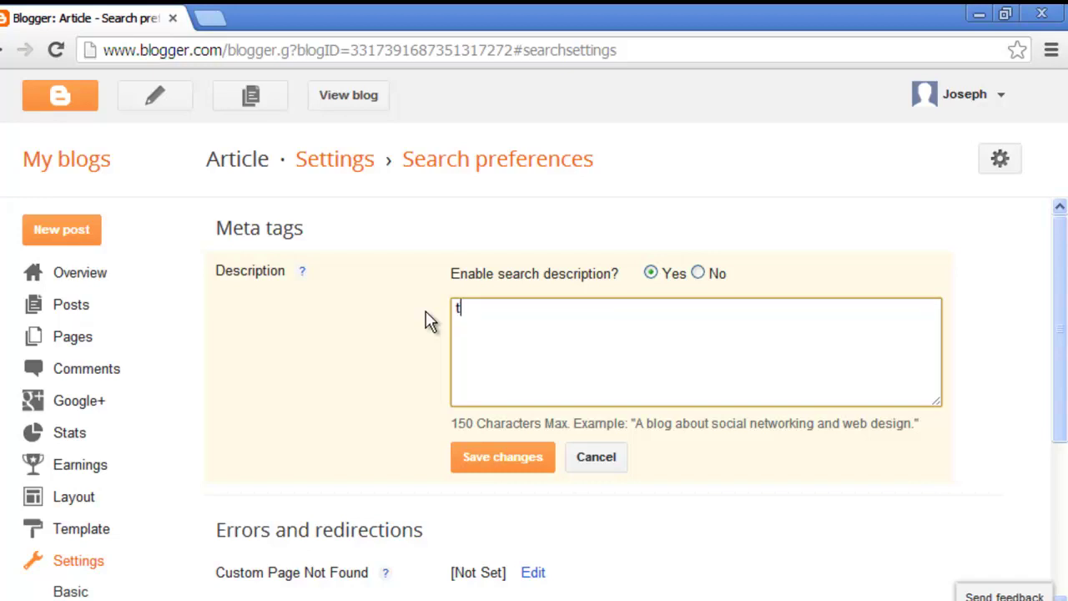
{"action": "type", "text": "his blog a"}
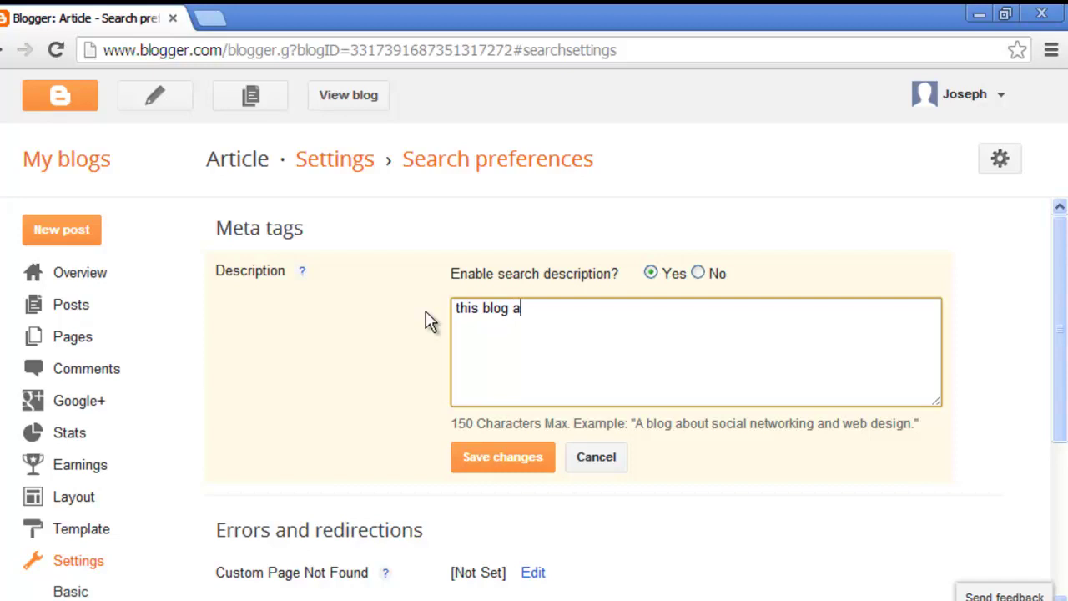
{"action": "type", "text": "bout basic a"}
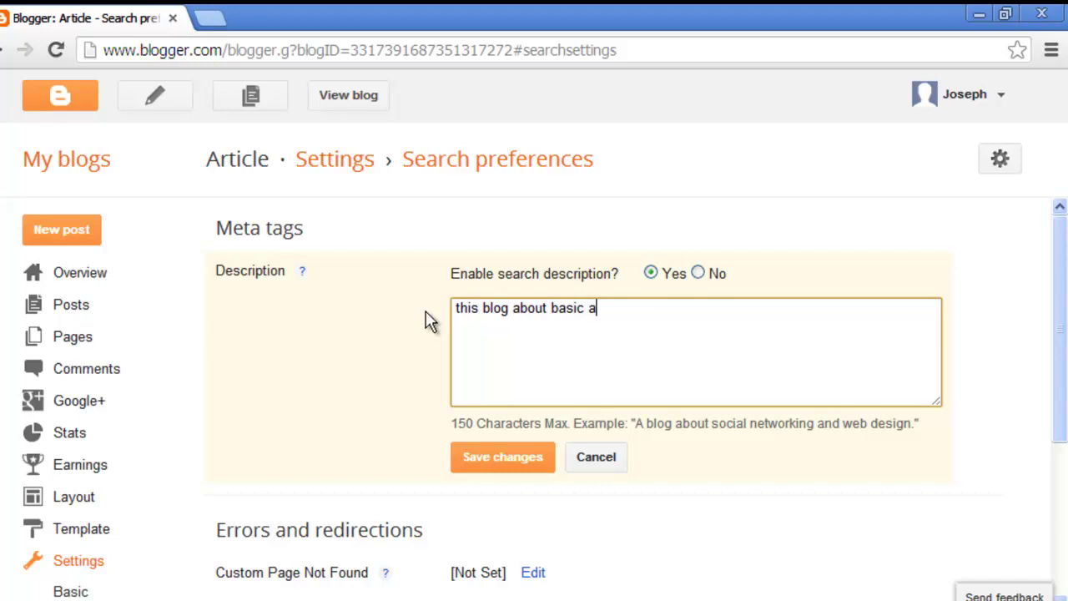
{"action": "type", "text": "rticle"}
{"action": "left_click", "coordinate": [534, 470]}
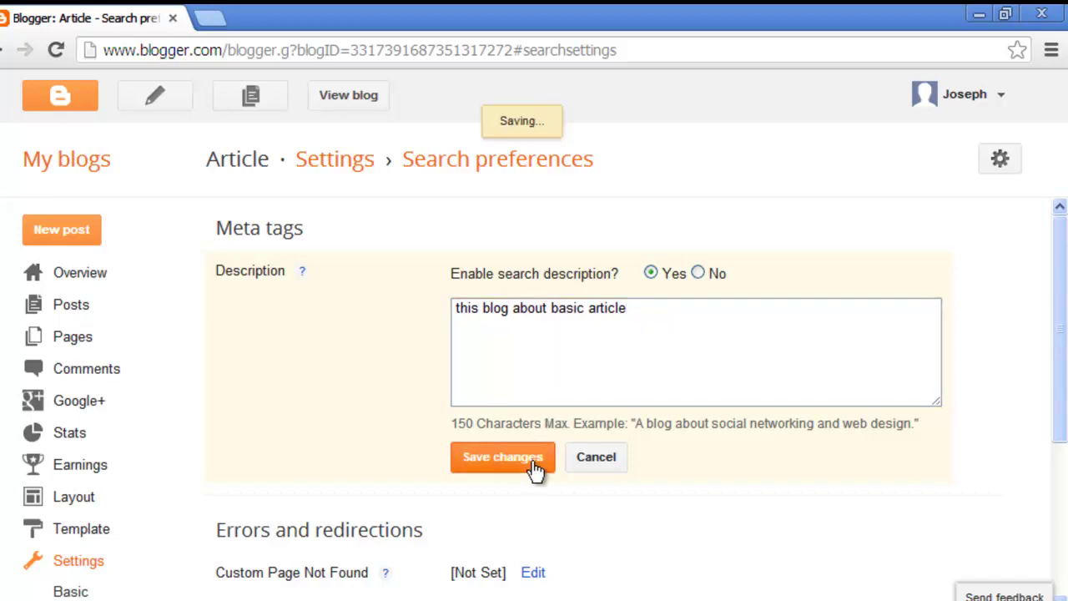
{"action": "left_click", "coordinate": [645, 270]}
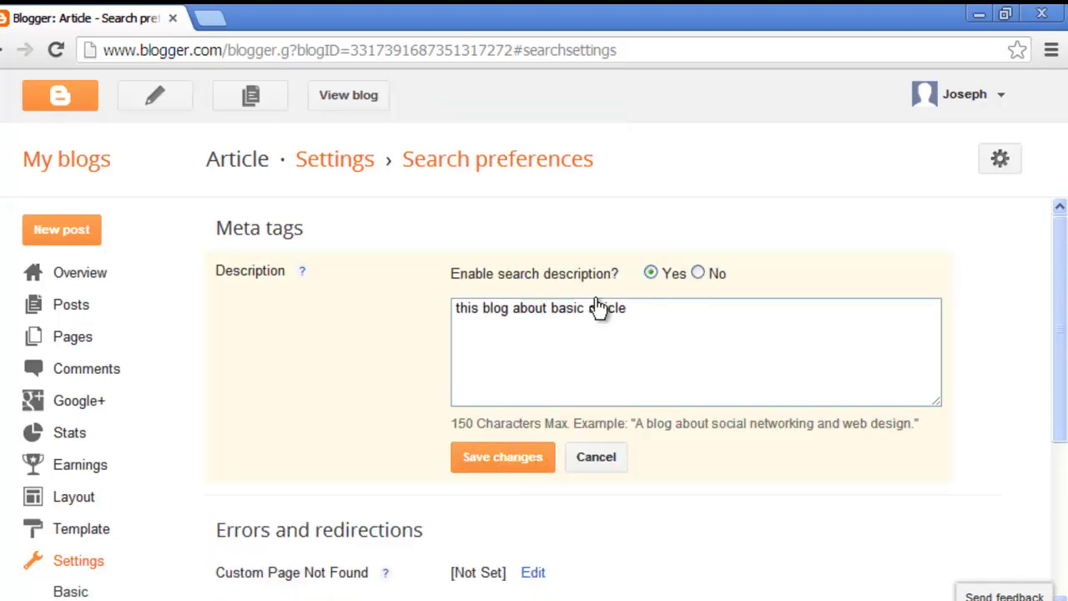
{"action": "left_click", "coordinate": [512, 456]}
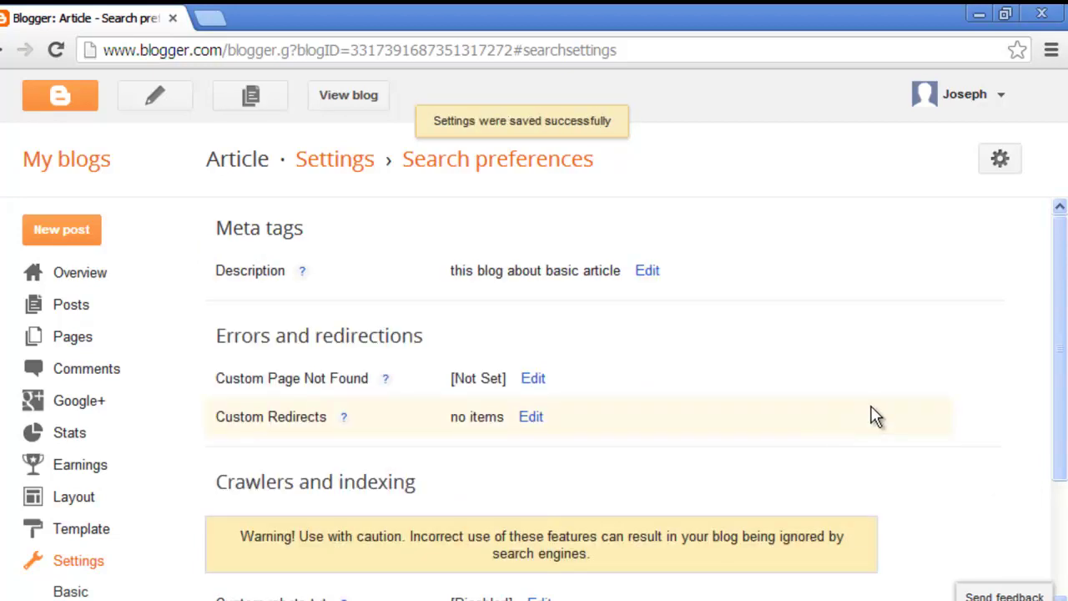
Title the new post 'compter', fixing the mistyped ending
{"action": "scroll", "coordinate": [874, 415], "scroll_direction": "down", "scroll_amount": 3}
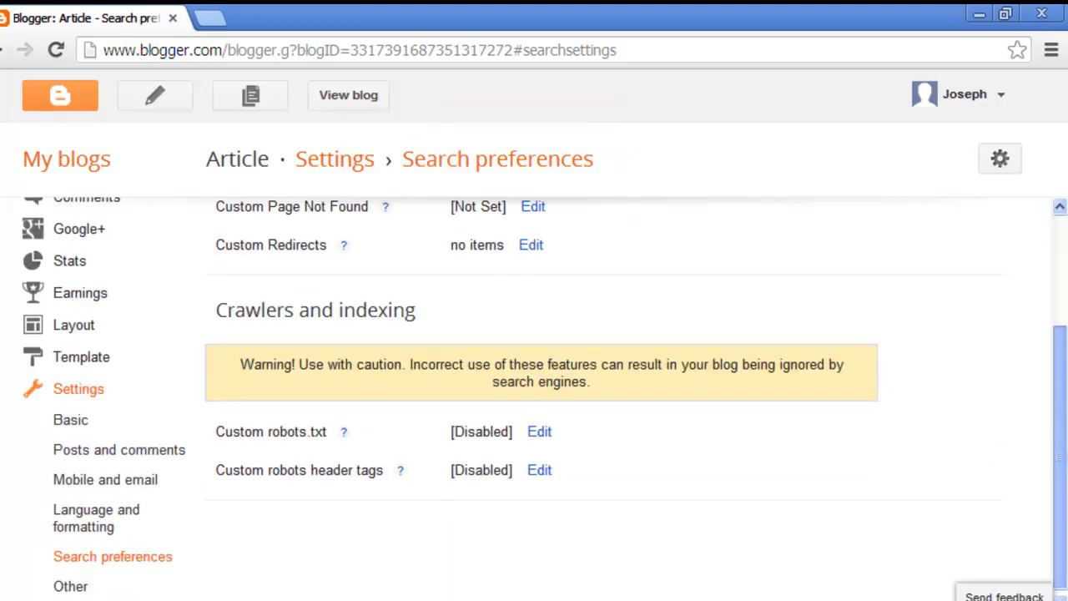
{"action": "left_click_drag", "start_coordinate": [1058, 383], "coordinate": [1046, 279]}
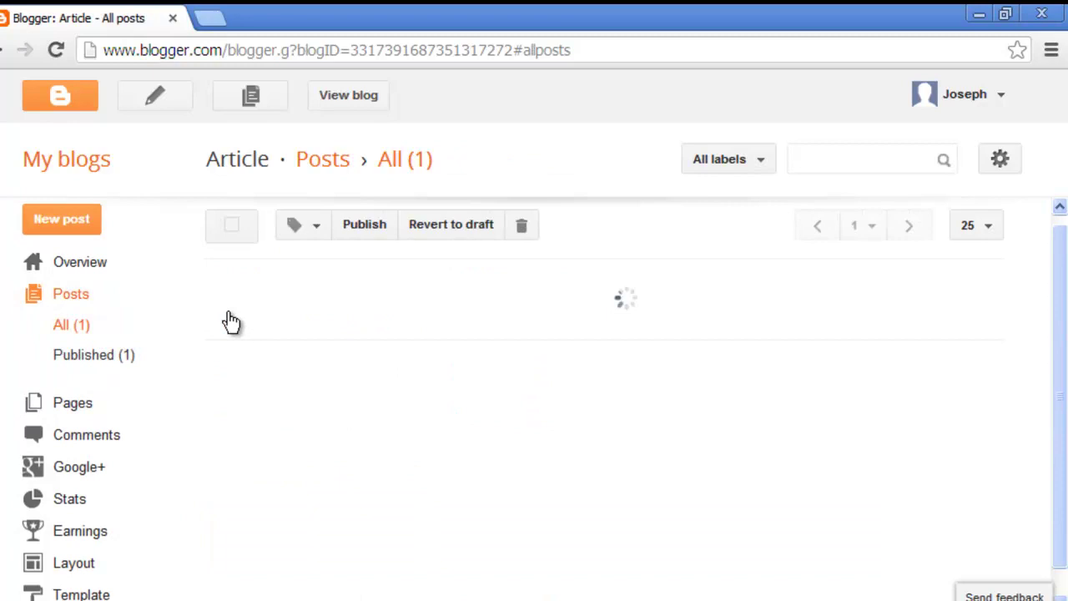
{"action": "left_click", "coordinate": [211, 150]}
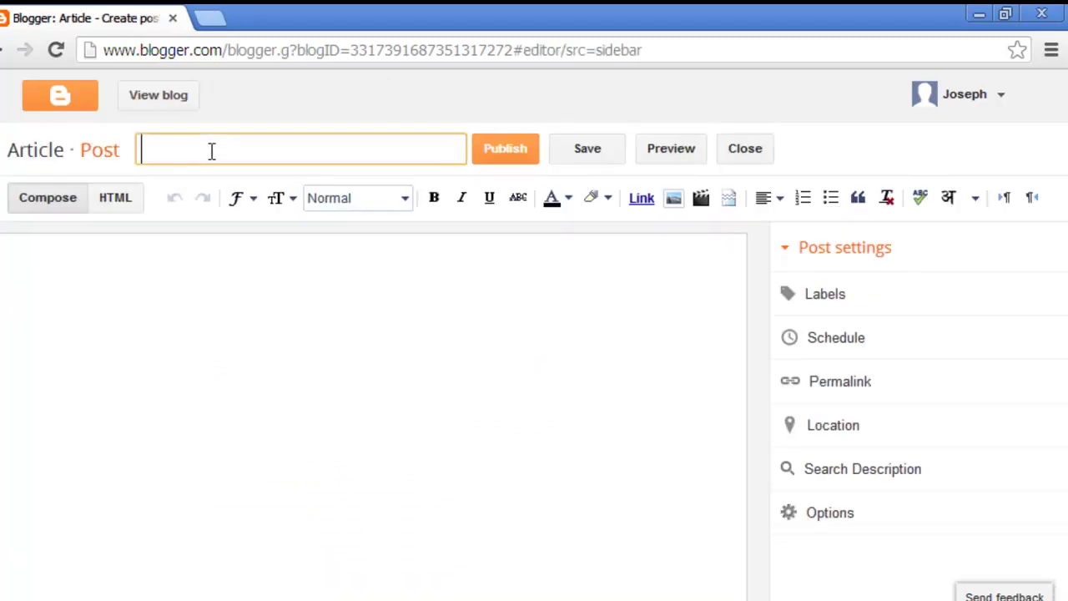
{"action": "type", "text": "comp"}
{"action": "type", "text": "uet"}
{"action": "key", "text": "BackSpace"}
{"action": "key", "text": "BackSpace"}
{"action": "key", "text": "BackSpace"}
{"action": "type", "text": "ter"}
Replace the gibberish body text with the phrase 'anti virus ,windows 8'
{"action": "left_click", "coordinate": [220, 281]}
{"action": "type", "text": "hlkfklhljhf lasjhlkjsadjfbaljksfdakjfuajljsk"}
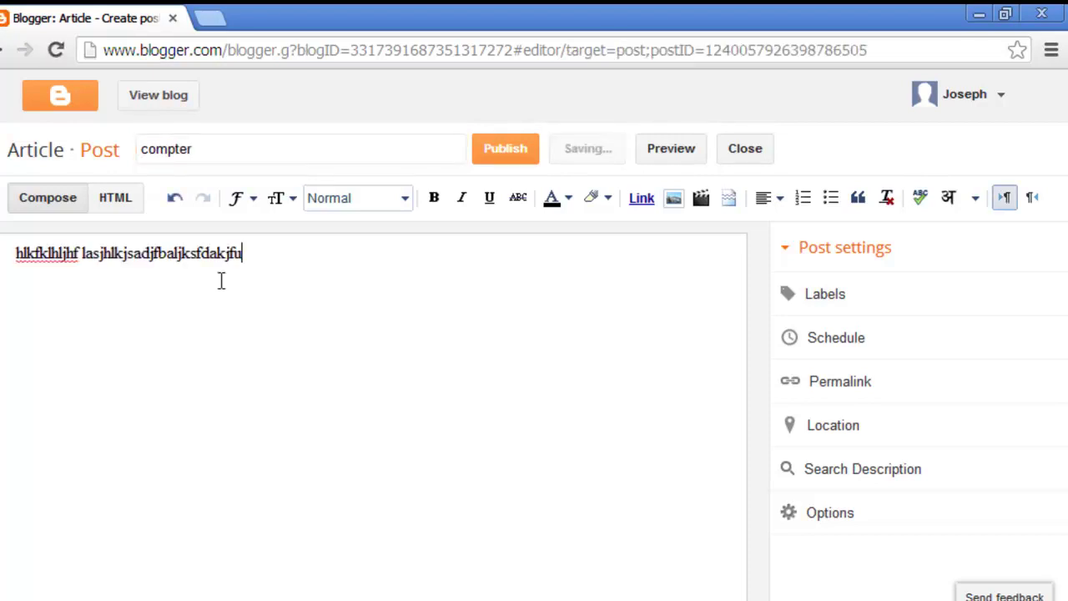
{"action": "key", "text": "BackSpace"}
{"action": "key", "text": "BackSpace"}
{"action": "key", "text": "BackSpace"}
{"action": "key", "text": "BackSpace"}
{"action": "key", "text": "BackSpace"}
{"action": "key", "text": "BackSpace"}
{"action": "key", "text": "BackSpace"}
{"action": "key", "text": "BackSpace"}
{"action": "key", "text": "BackSpace"}
{"action": "key", "text": "BackSpace"}
{"action": "key", "text": "BackSpace"}
{"action": "key", "text": "BackSpace"}
{"action": "key", "text": "BackSpace"}
{"action": "key", "text": "BackSpace"}
{"action": "key", "text": "BackSpace"}
{"action": "key", "text": "BackSpace"}
{"action": "key", "text": "BackSpace"}
{"action": "key", "text": "BackSpace"}
{"action": "key", "text": "BackSpace"}
{"action": "key", "text": "BackSpace"}
{"action": "key", "text": "ctrl+a"}
{"action": "type", "text": "anti virus"}
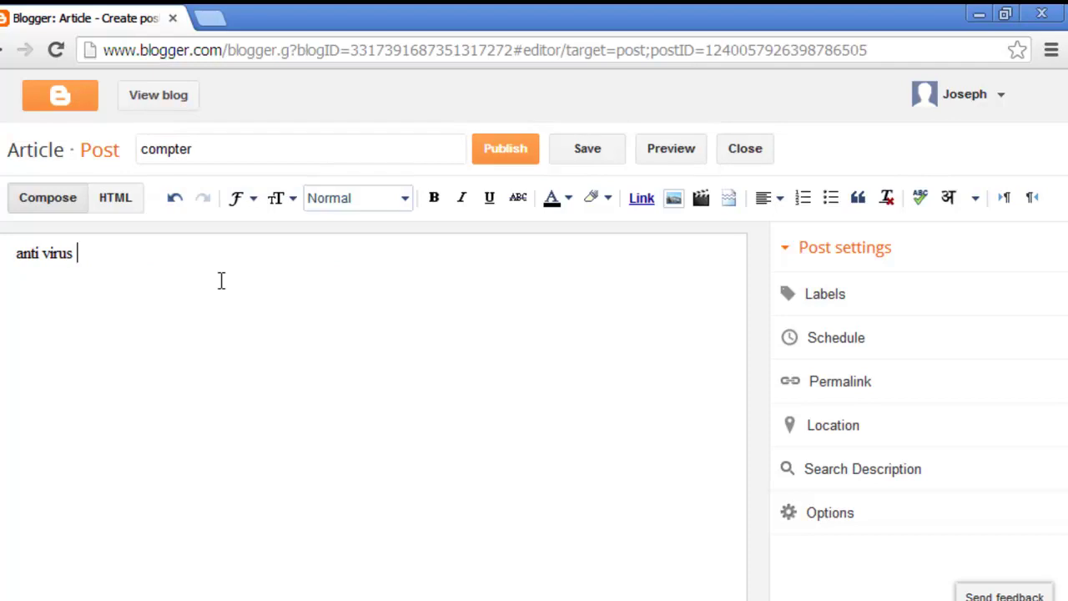
{"action": "type", "text": " ,windows 8"}
Paste 'anti virus ,windows 8' repeatedly after the existing phrase to fill many lines
{"action": "key", "text": "ctrl+a"}
{"action": "key", "text": "ctrl+c"}
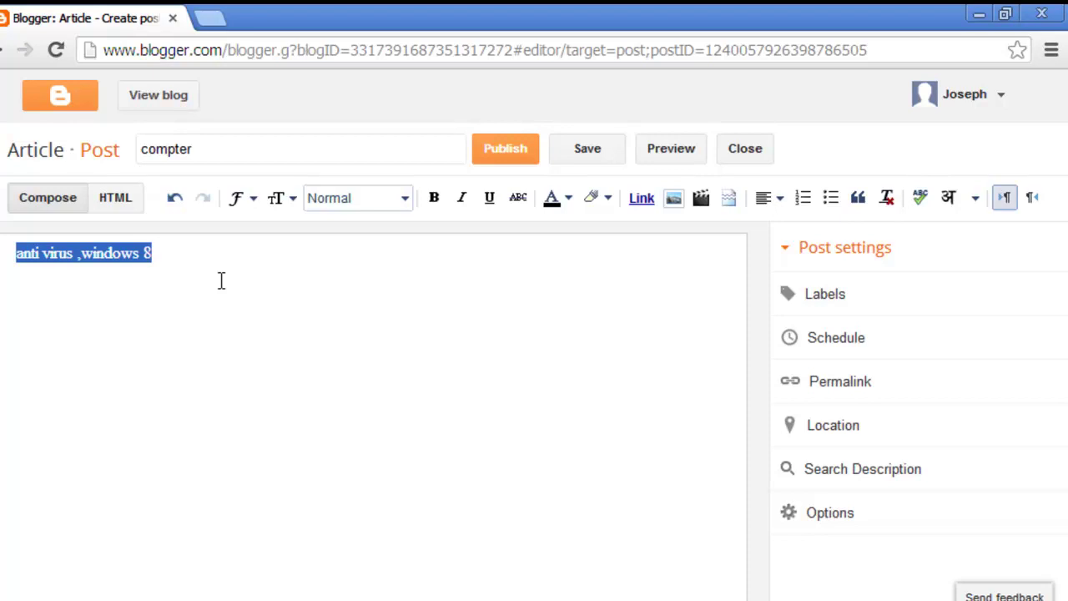
{"action": "left_click", "coordinate": [221, 281]}
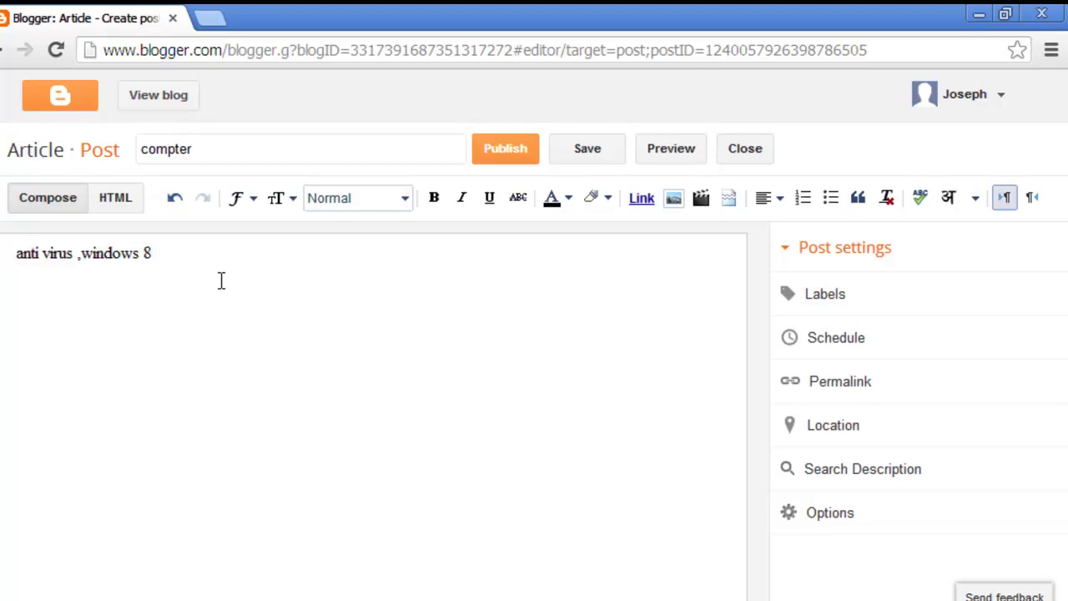
{"action": "key", "text": "ctrl+v"}
{"action": "key", "text": "ctrl+v"}
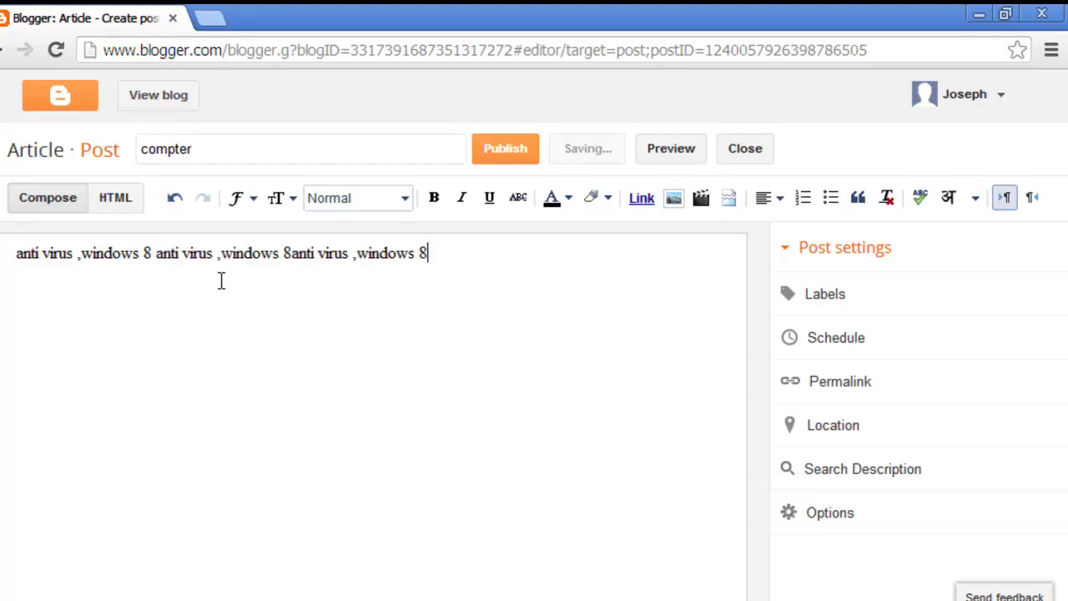
{"action": "key", "text": "ctrl+v"}
{"action": "key", "text": "ctrl+v"}
{"action": "key", "text": "ctrl+v"}
{"action": "key", "text": "ctrl+v"}
{"action": "key", "text": "ctrl+v"}
{"action": "key", "text": "ctrl+v"}
{"action": "key", "text": "ctrl+v"}
{"action": "key", "text": "ctrl+v"}
{"action": "key", "text": "ctrl+v"}
{"action": "key", "text": "ctrl+v"}
{"action": "key", "text": "ctrl+v"}
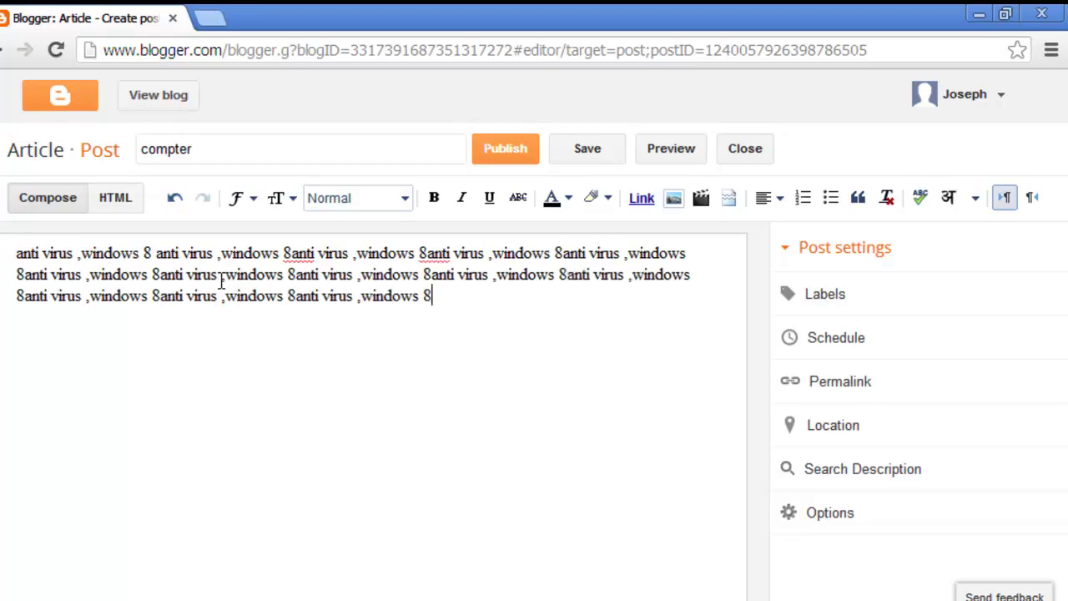
{"action": "key", "text": "ctrl+v"}
{"action": "key", "text": "ctrl+v"}
{"action": "key", "text": "ctrl+v"}
{"action": "key", "text": "ctrl+v"}
{"action": "key", "text": "ctrl+v"}
{"action": "key", "text": "ctrl+v"}
{"action": "key", "text": "ctrl+v"}
{"action": "key", "text": "ctrl+v"}
{"action": "key", "text": "ctrl+v"}
{"action": "key", "text": "ctrl+v"}
{"action": "key", "text": "ctrl+v"}
{"action": "key", "text": "ctrl+v"}
{"action": "key", "text": "ctrl+v"}
{"action": "key", "text": "ctrl+v"}
{"action": "key", "text": "ctrl+v"}
{"action": "key", "text": "ctrl+v"}
{"action": "key", "text": "ctrl+v"}
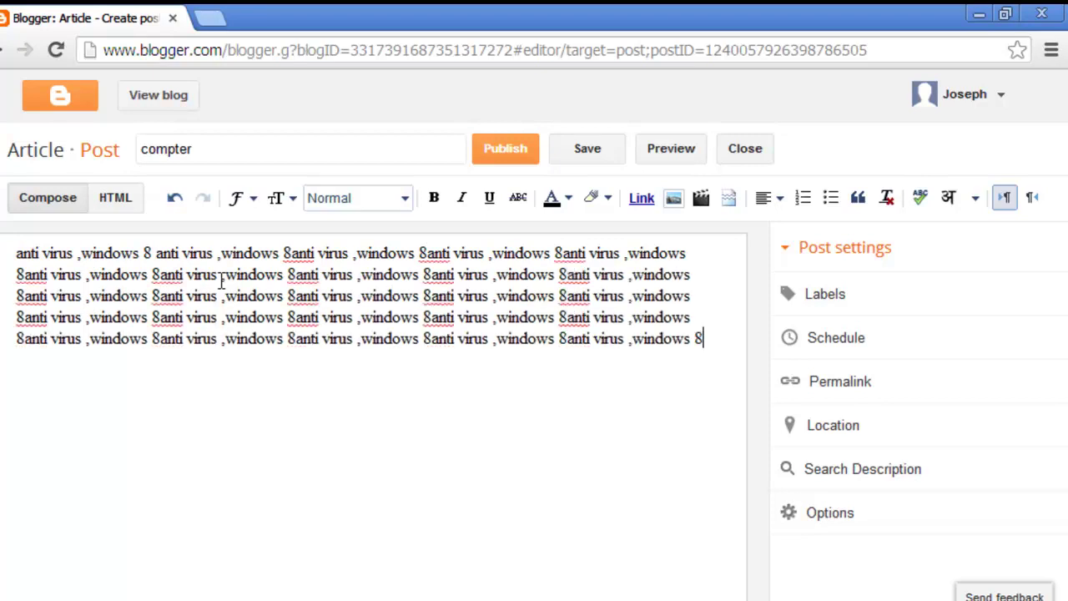
{"action": "key", "text": "ctrl+v"}
{"action": "key", "text": "ctrl+v"}
{"action": "key", "text": "ctrl+v"}
{"action": "key", "text": "ctrl+v"}
{"action": "key", "text": "ctrl+v"}
{"action": "key", "text": "ctrl+v"}
{"action": "key", "text": "ctrl+v"}
{"action": "key", "text": "ctrl+v"}
{"action": "key", "text": "ctrl+v"}
{"action": "key", "text": "ctrl+v"}
{"action": "key", "text": "ctrl+v"}
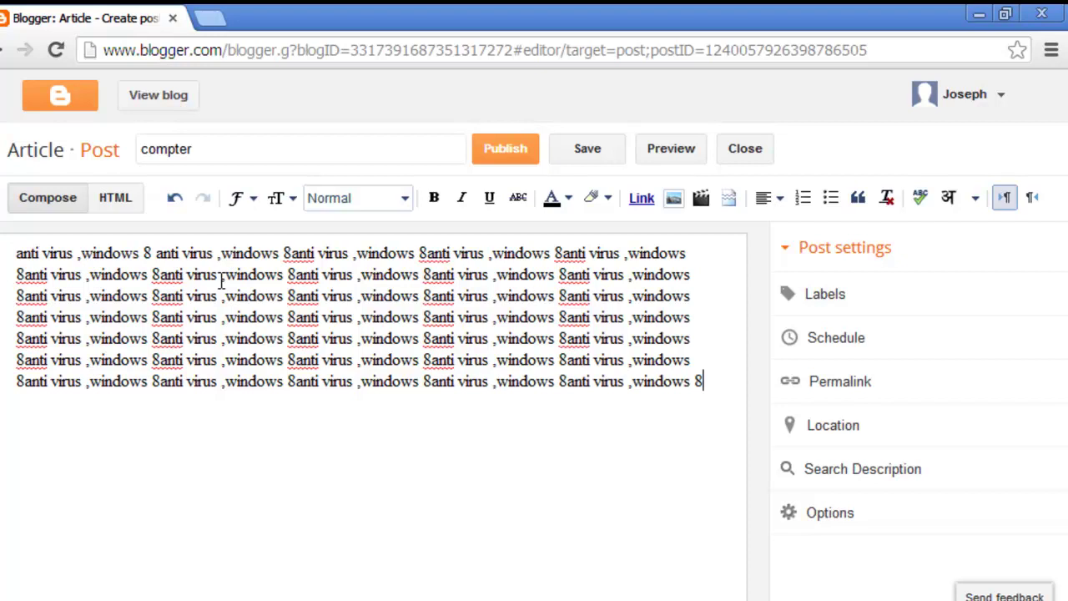
{"action": "key", "text": "ctrl+v"}
{"action": "key", "text": "ctrl+v"}
{"action": "key", "text": "ctrl+v"}
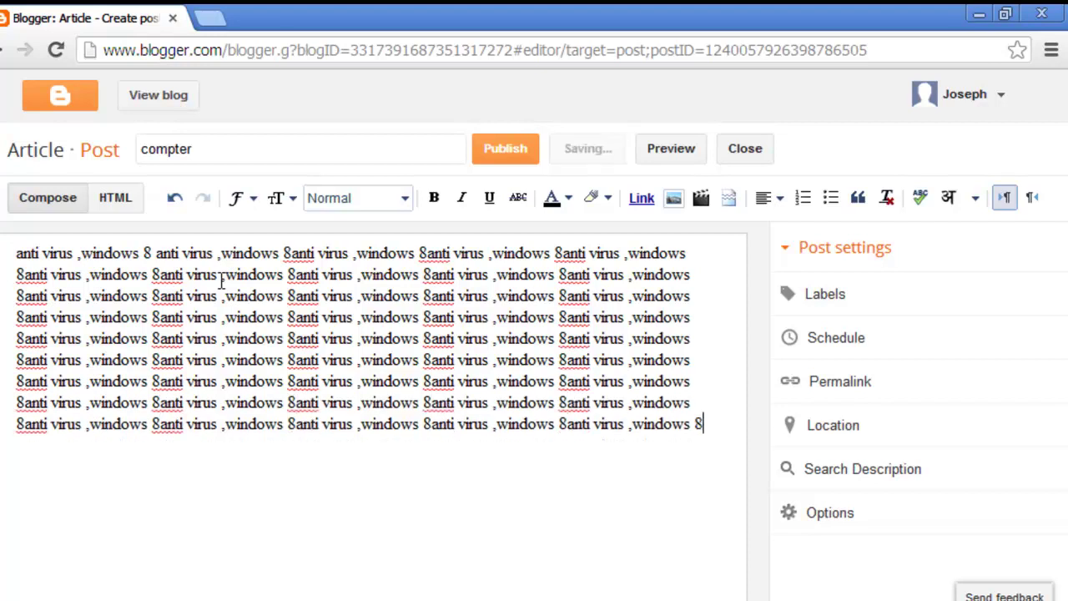
{"action": "key", "text": "ctrl+v"}
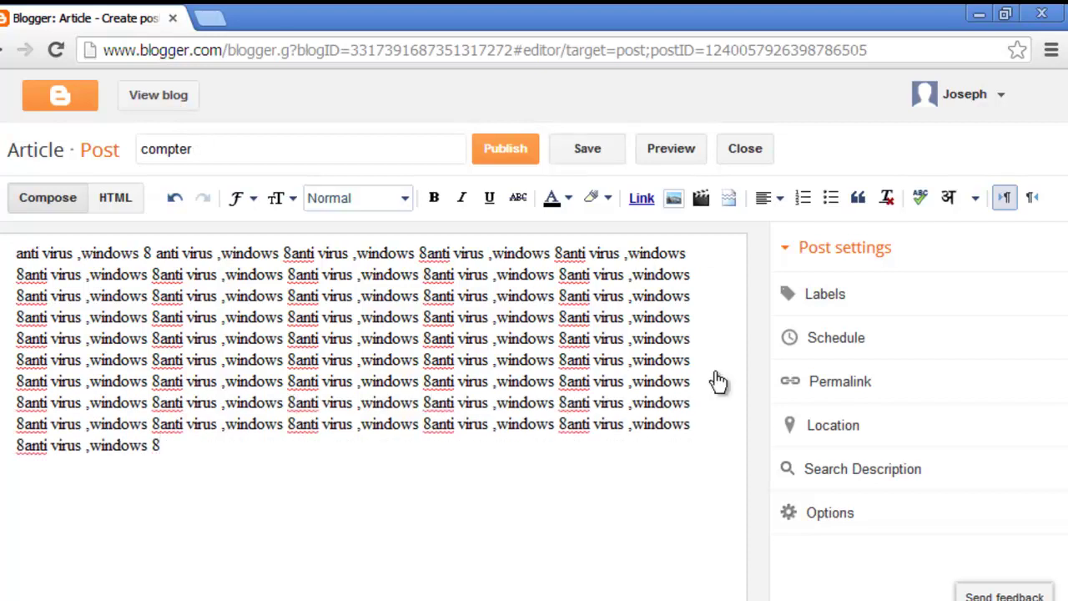
Set the compter post's search description to 'this post about windows 8' and publish it
{"action": "left_click", "coordinate": [847, 464]}
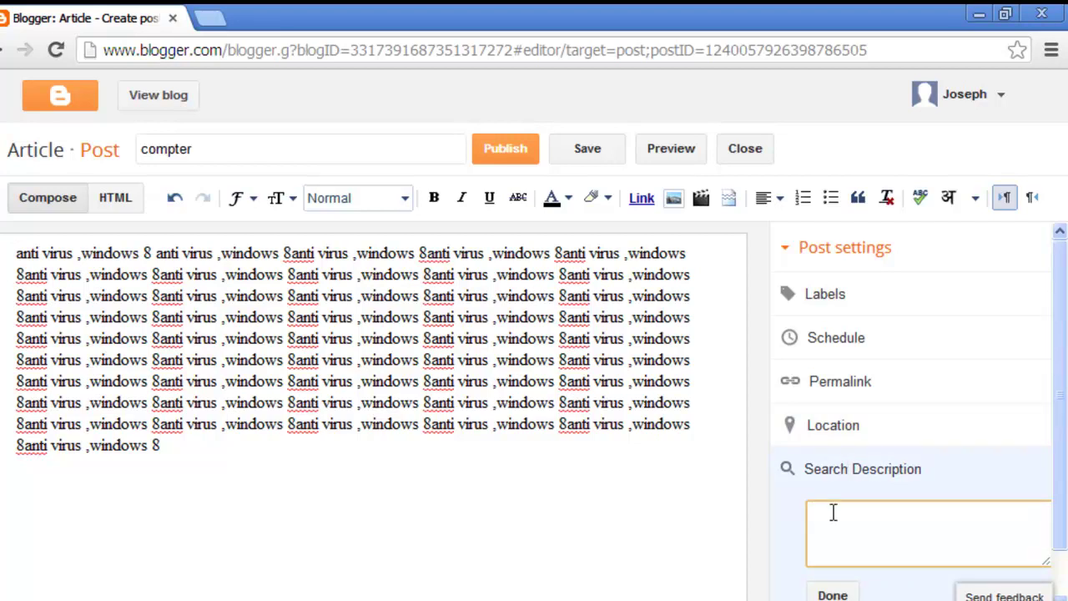
{"action": "type", "text": "this post about window"}
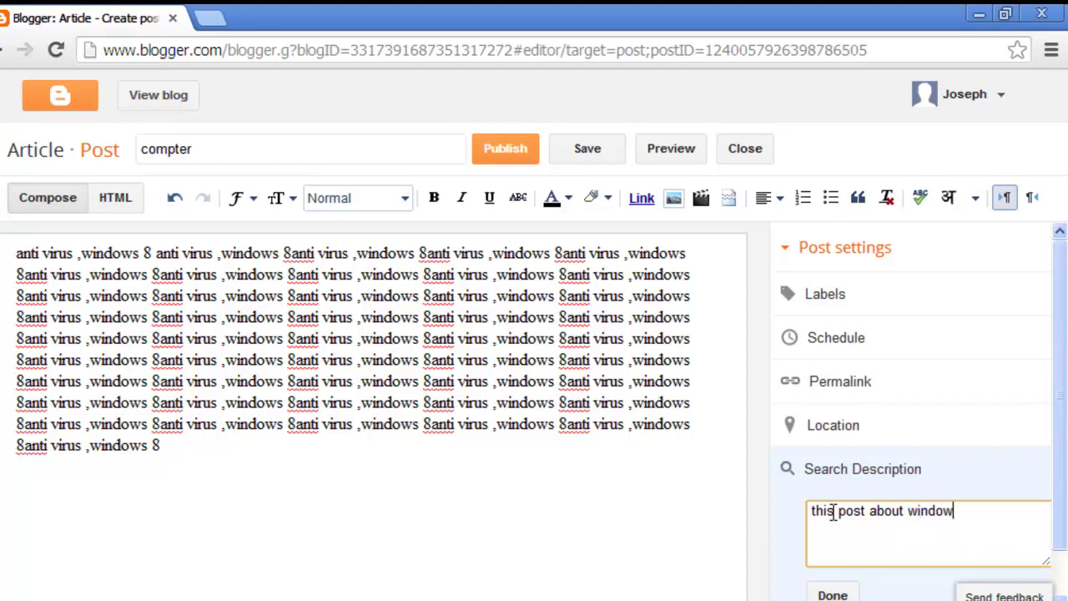
{"action": "type", "text": "s 8"}
{"action": "left_click", "coordinate": [847, 594]}
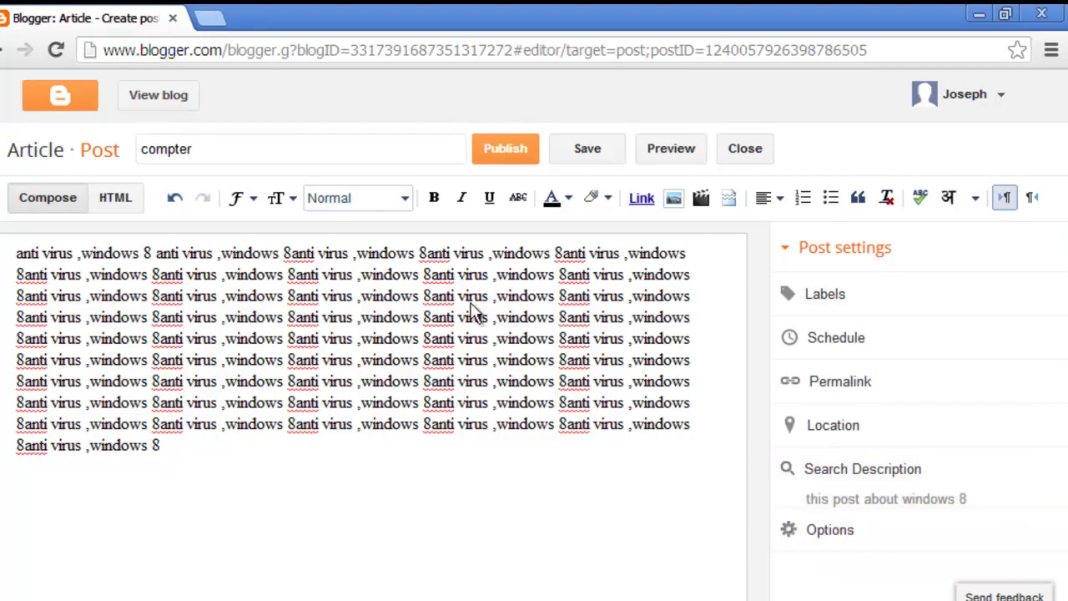
{"action": "left_click", "coordinate": [514, 145]}
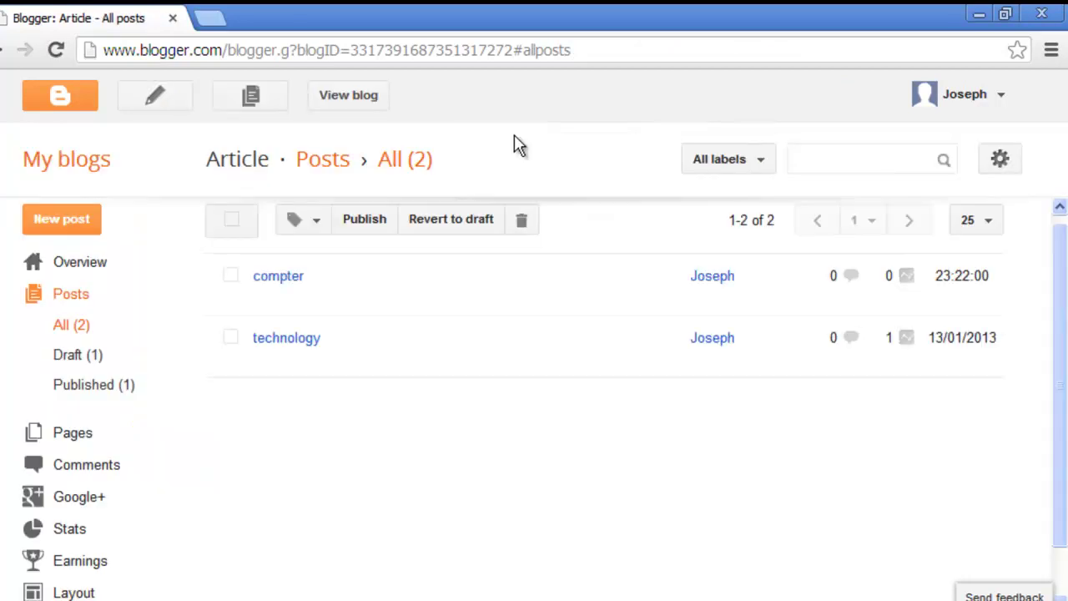
View the live blog's compter post and bring up its page context menu
{"action": "left_click", "coordinate": [330, 94]}
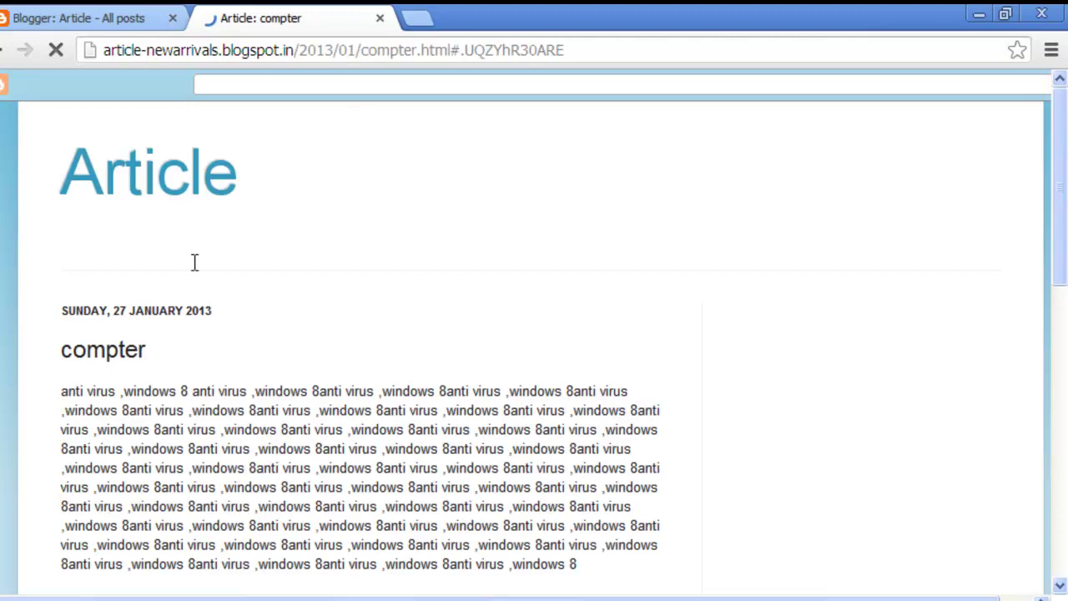
{"action": "right_click", "coordinate": [212, 307]}
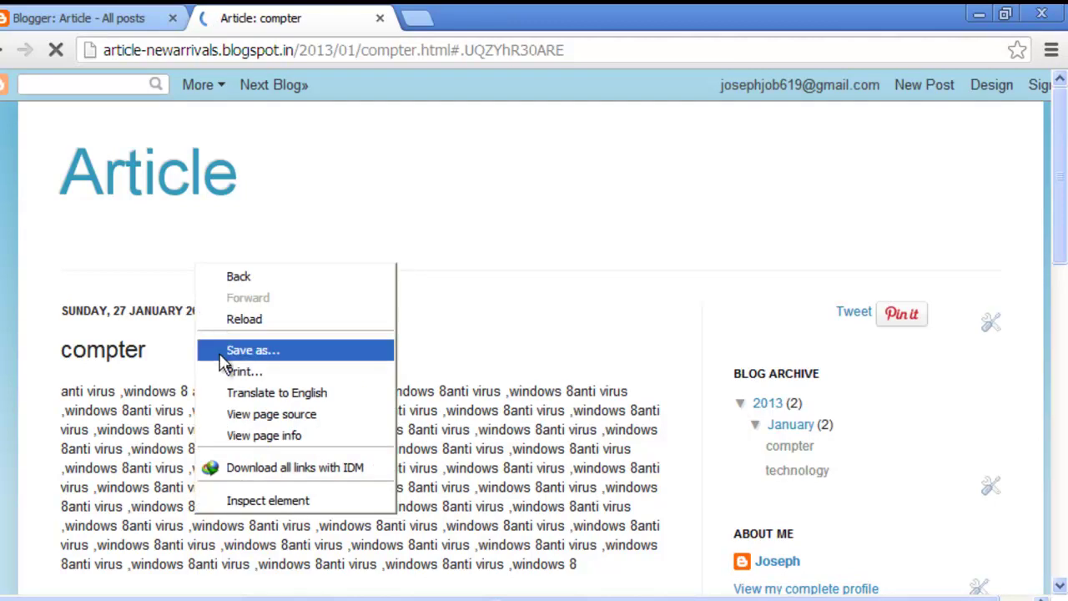
Show the post's page source and search it for 'meta', stepping through the matches
{"action": "left_click", "coordinate": [222, 414]}
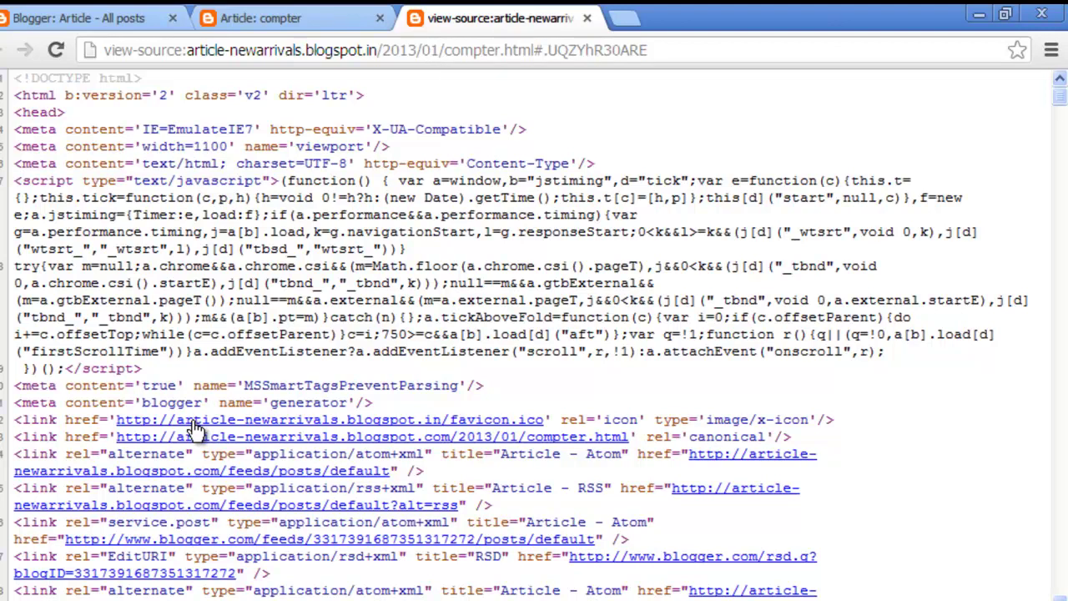
{"action": "key", "text": "ctrl+f"}
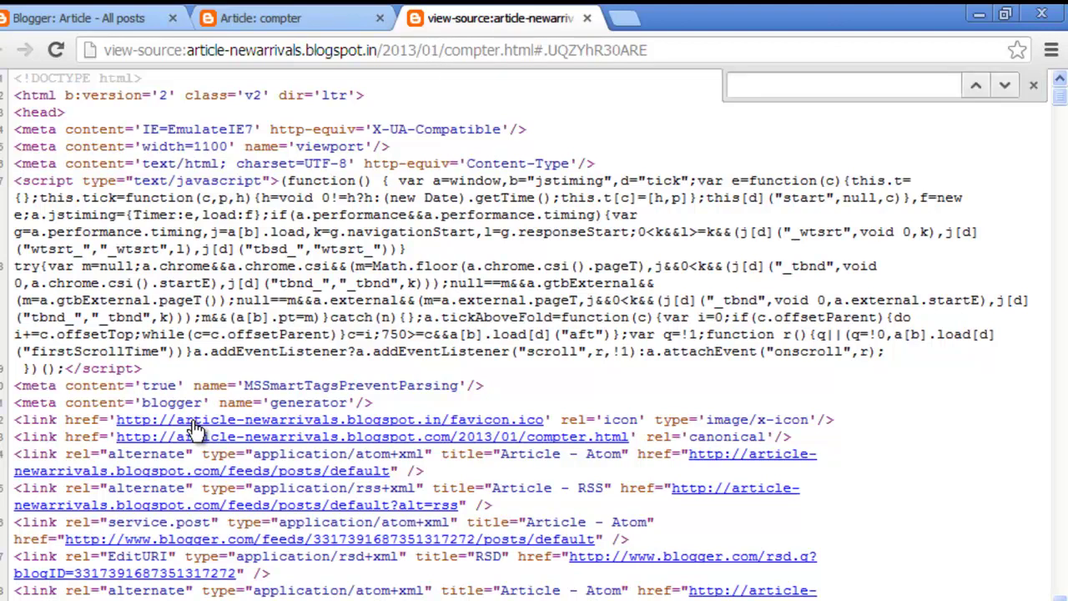
{"action": "type", "text": "meta"}
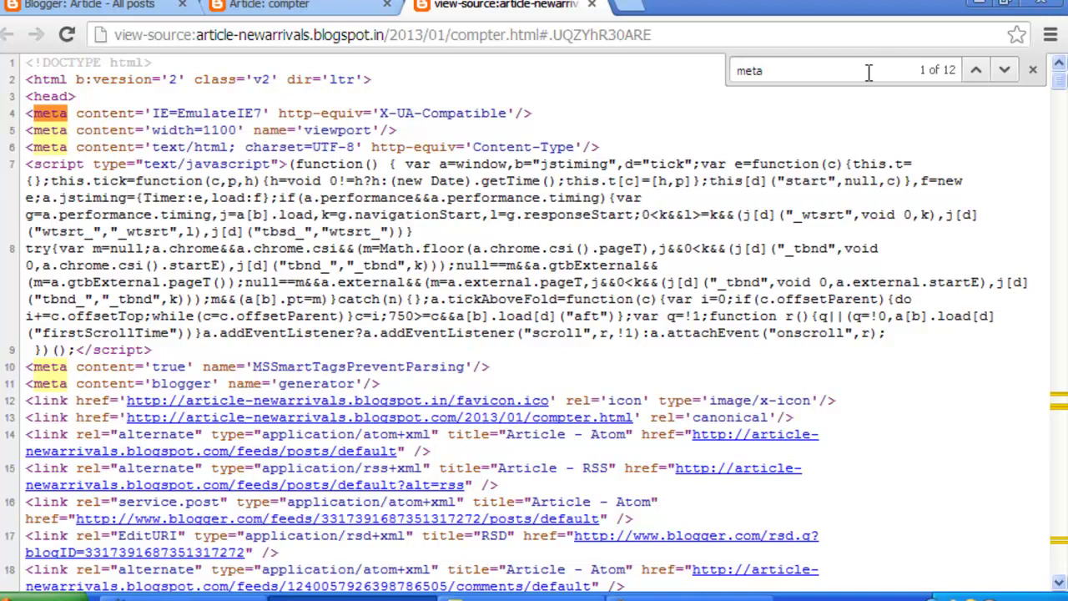
{"action": "key", "text": "Return"}
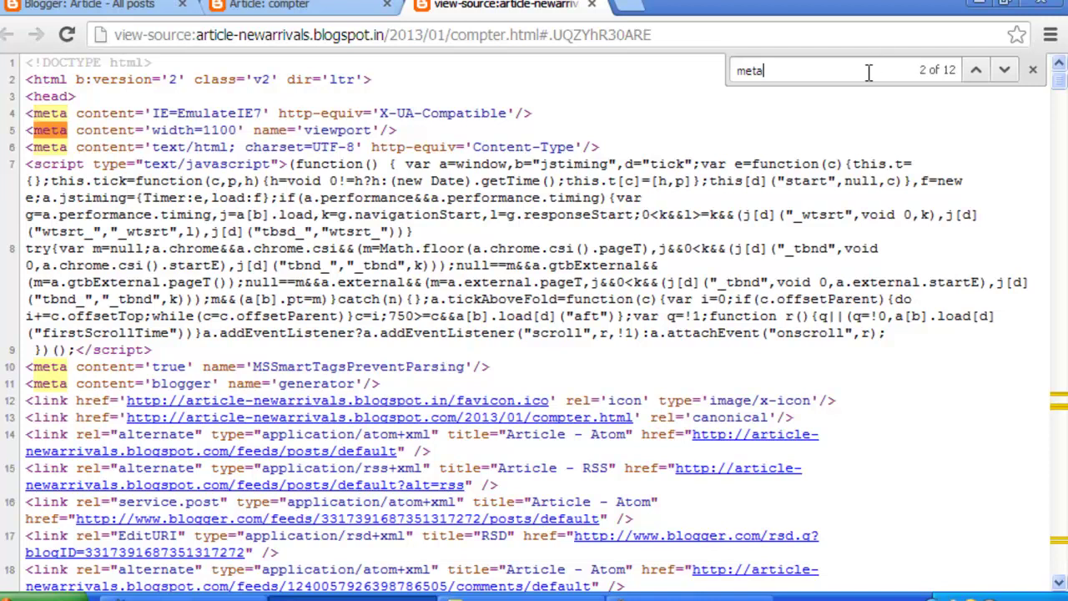
{"action": "key", "text": "Return"}
{"action": "key", "text": "Return"}
{"action": "key", "text": "Return"}
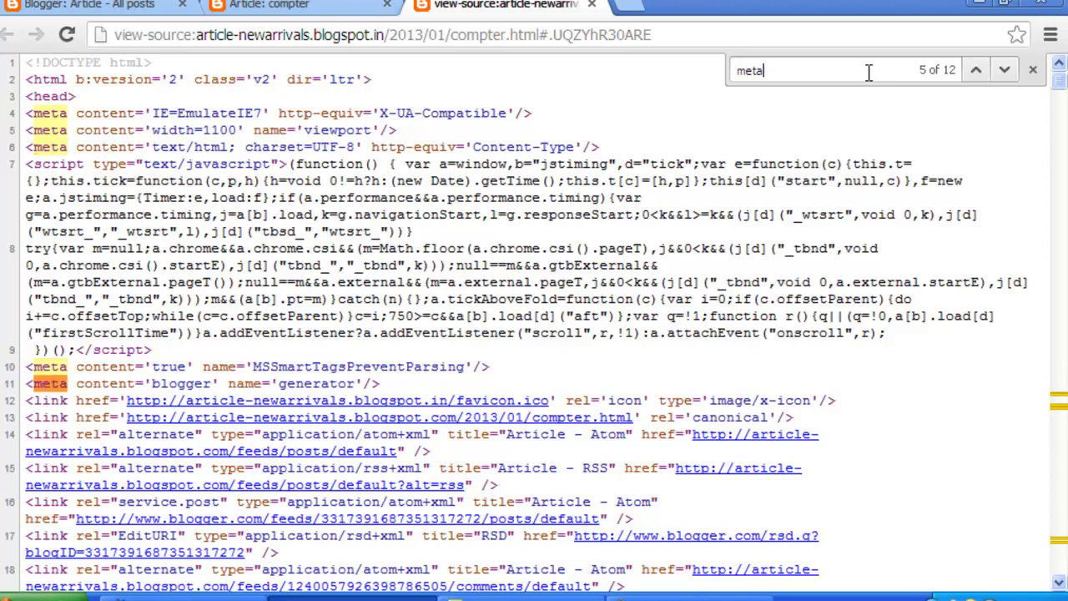
Select the whole description meta tag line reading 'this post about windows 8'
{"action": "right_click", "coordinate": [868, 72]}
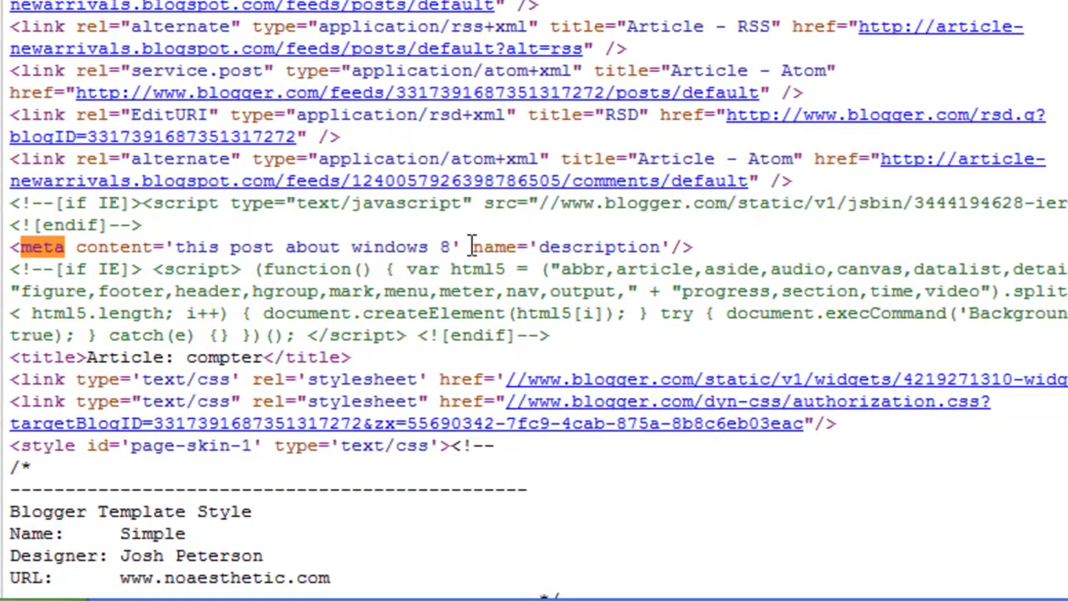
{"action": "left_click_drag", "start_coordinate": [470, 247], "coordinate": [23, 244]}
{"action": "left_click", "coordinate": [24, 244]}
{"action": "triple_click", "coordinate": [23, 247]}
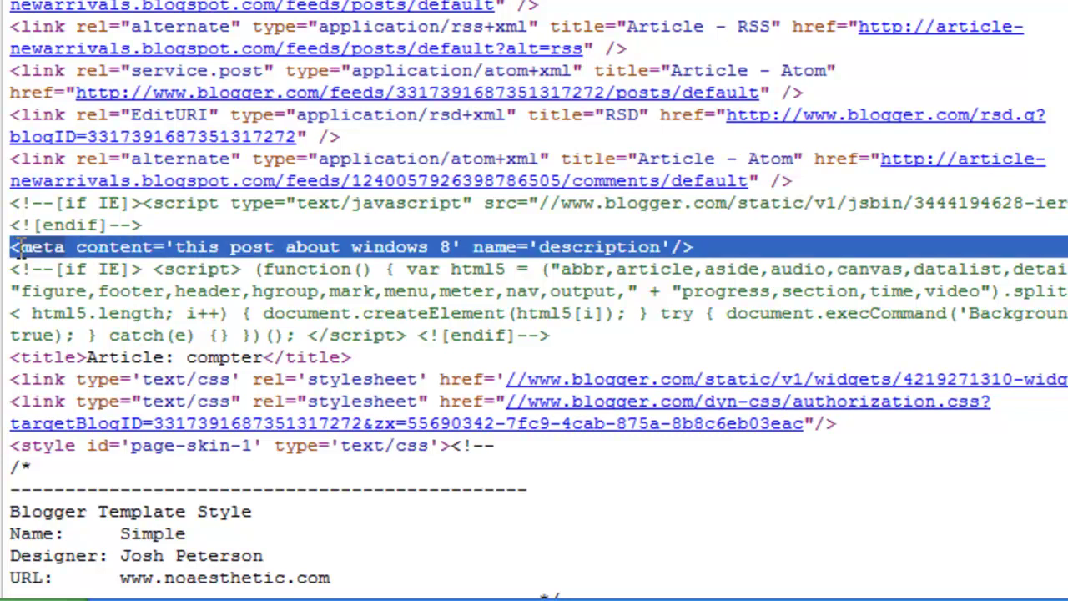